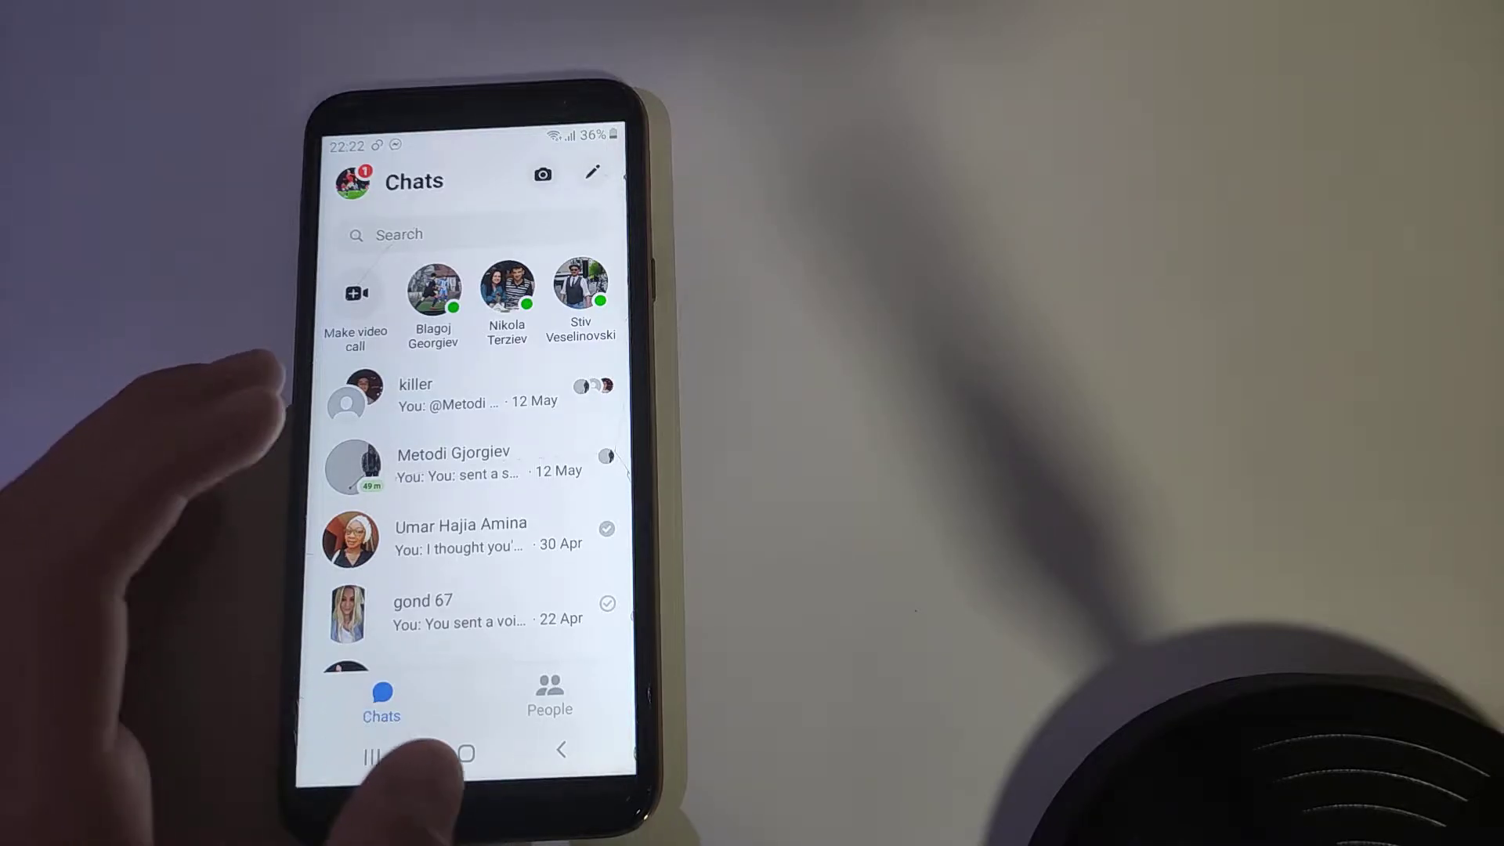
Step: Leave Messenger's chat list and return to the phone's home screen
{"action": "left_click", "coordinate": [464, 752]}
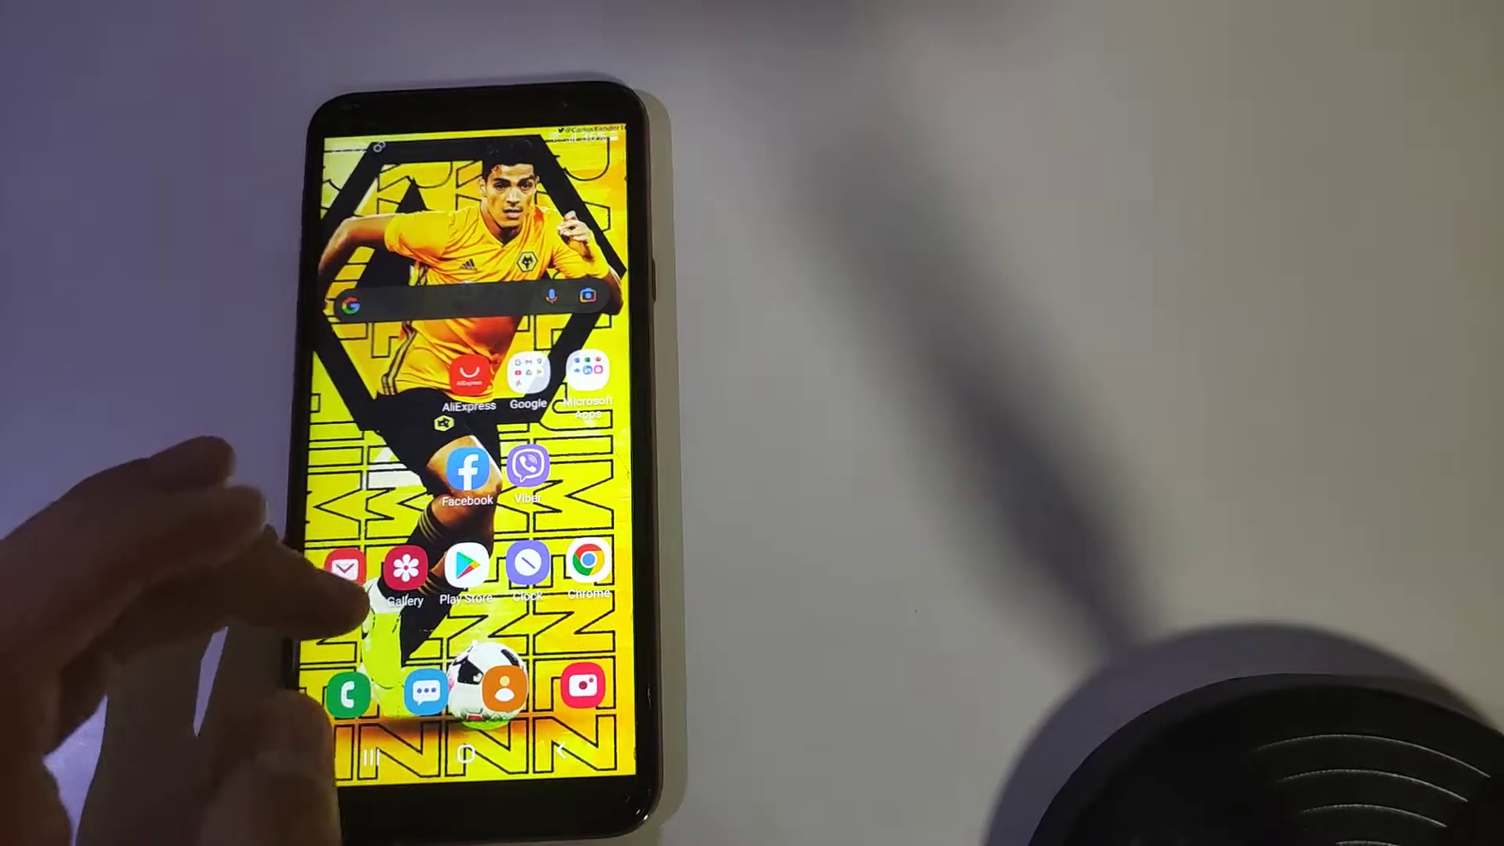
Step: From the app drawer, go to Settings and its Apps section
{"action": "left_click_drag", "start_coordinate": [352, 605], "coordinate": [353, 353]}
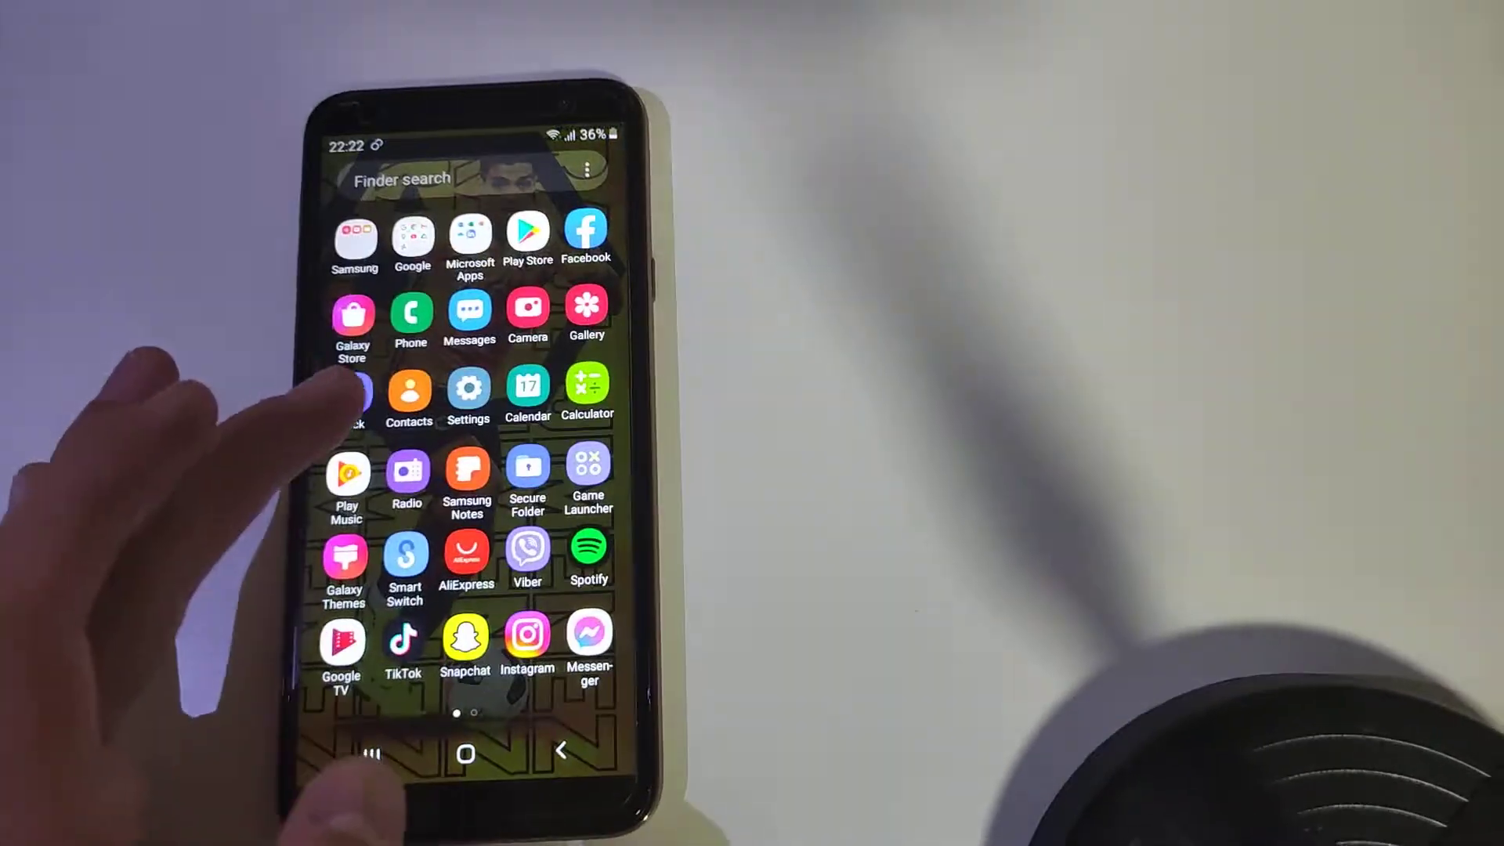
{"action": "left_click", "coordinate": [469, 390]}
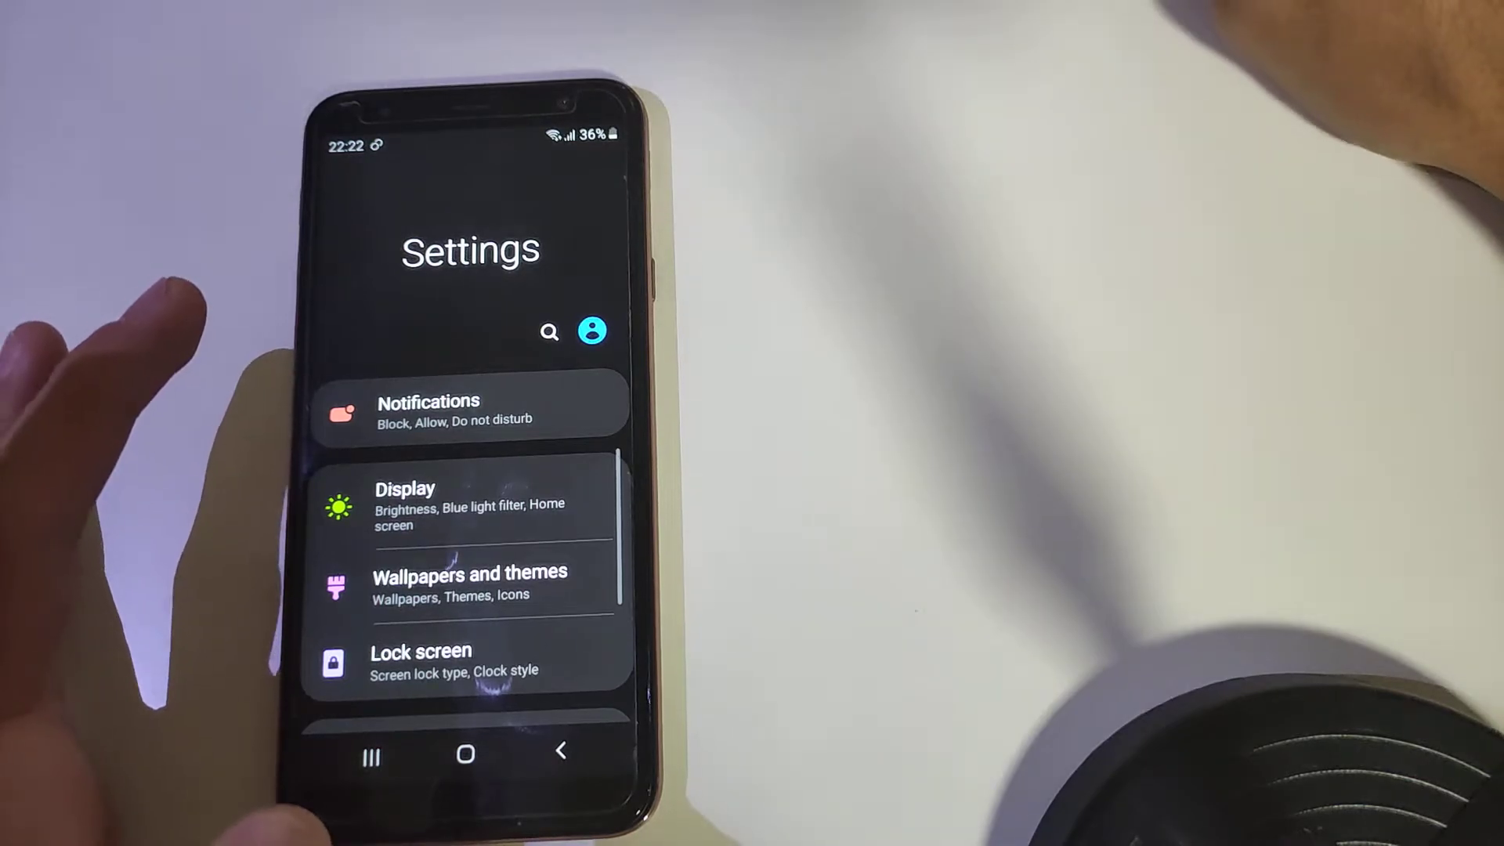
{"action": "scroll", "coordinate": [470, 505], "scroll_direction": "down", "scroll_amount": 5}
{"action": "scroll", "coordinate": [470, 471], "scroll_direction": "down", "scroll_amount": 3}
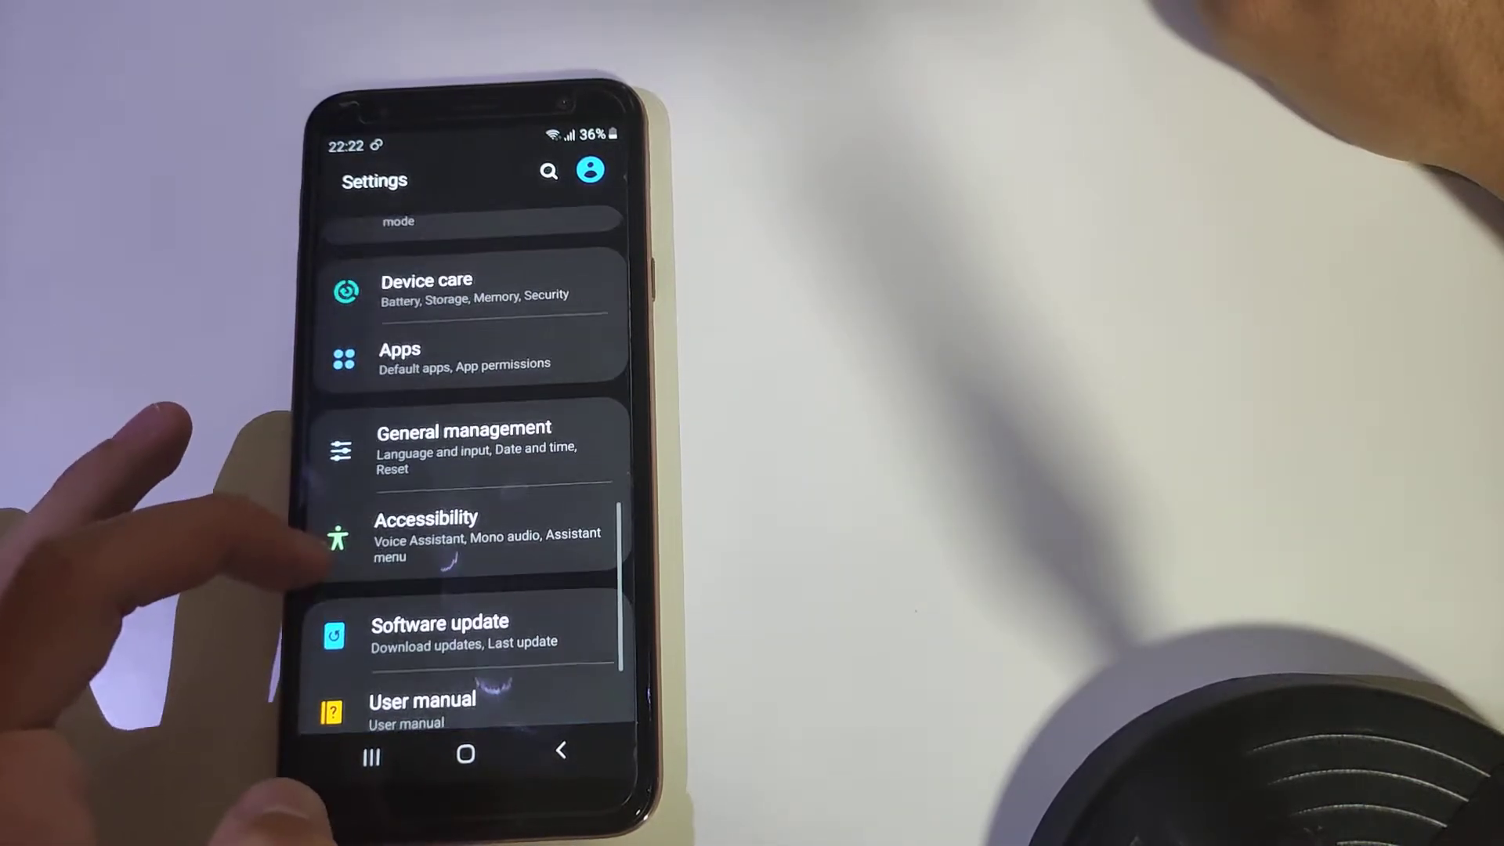
{"action": "scroll", "coordinate": [471, 471], "scroll_direction": "up", "scroll_amount": 2}
{"action": "left_click", "coordinate": [460, 459]}
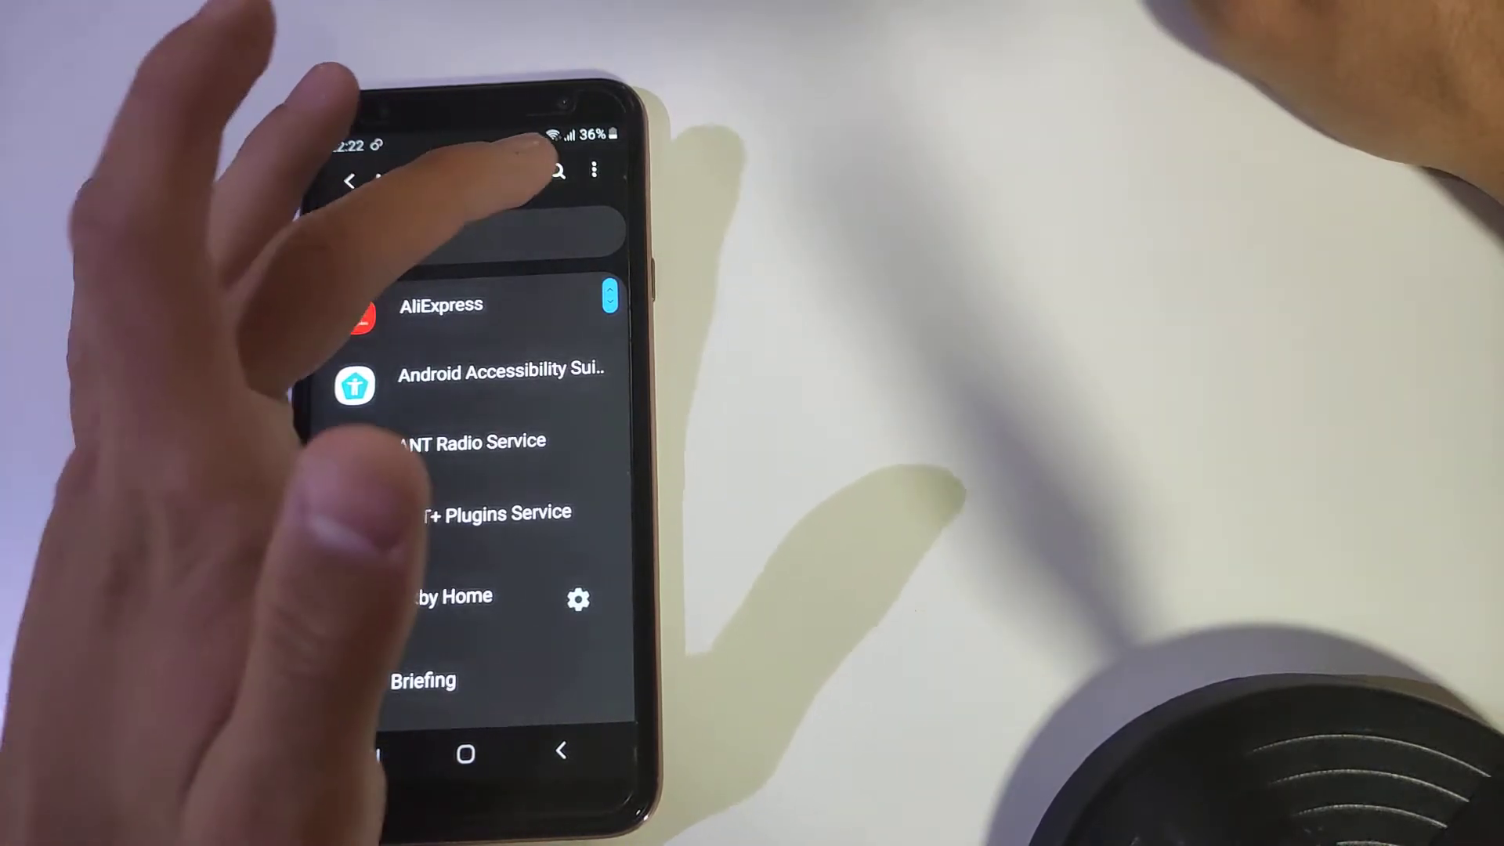
Step: Search the installed apps for "mess" and open Messenger's App info page
{"action": "left_click", "coordinate": [552, 177]}
{"action": "left_click", "coordinate": [470, 177]}
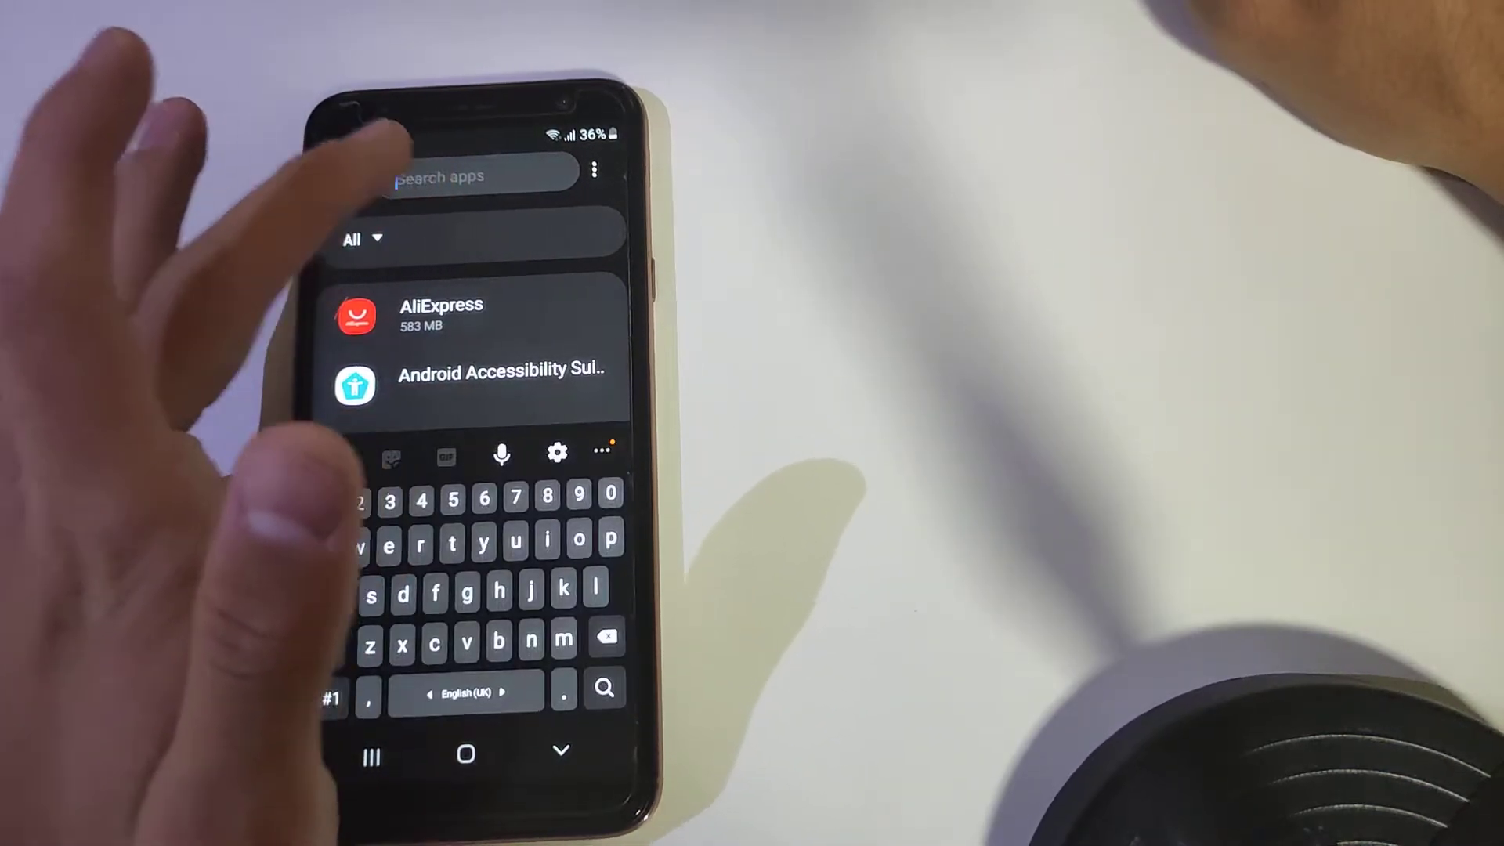
{"action": "type", "text": "mess"}
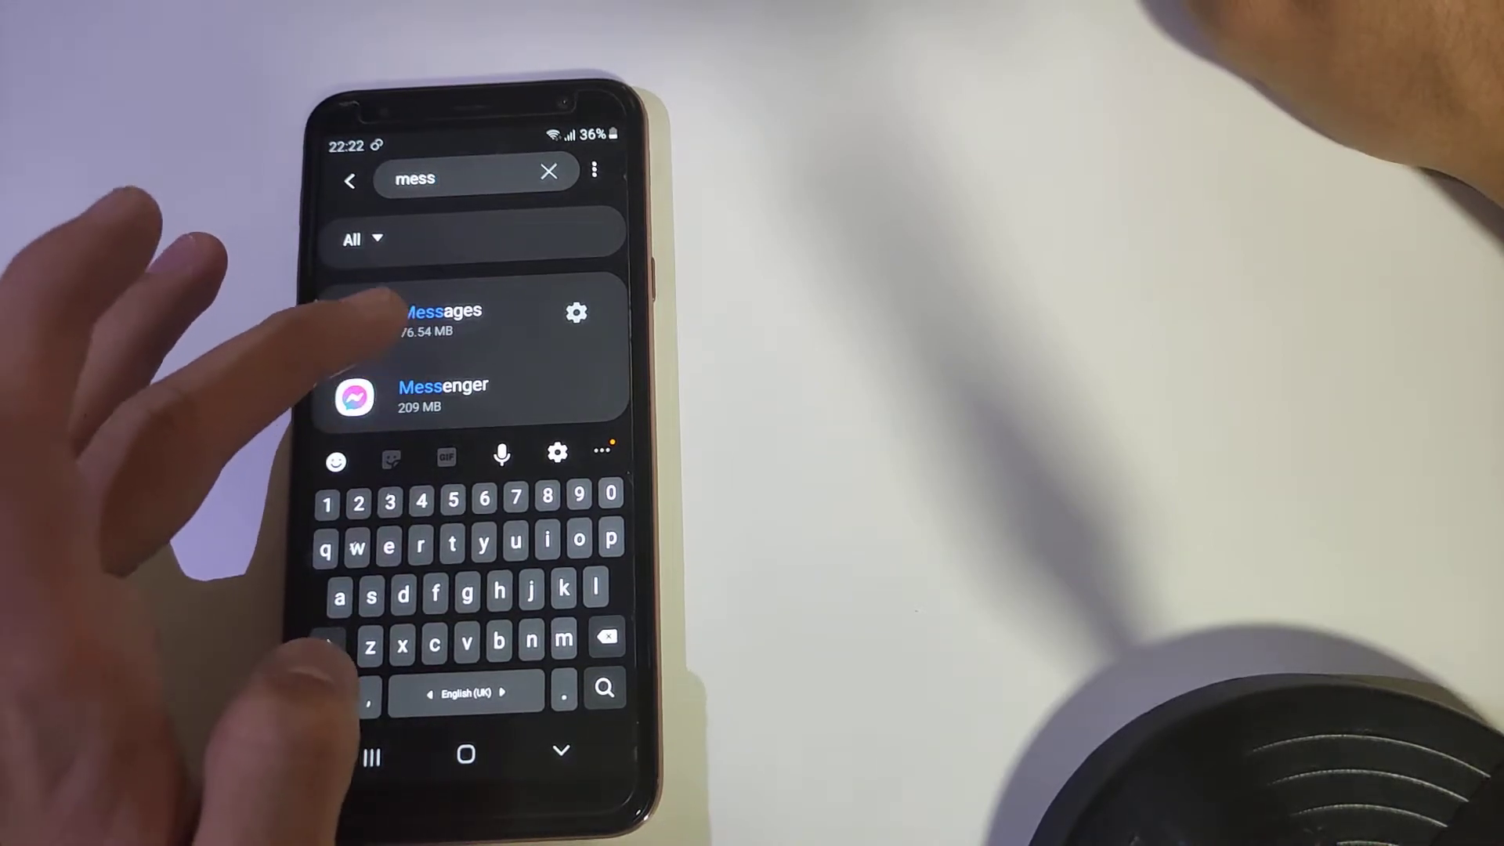
{"action": "left_click", "coordinate": [353, 397]}
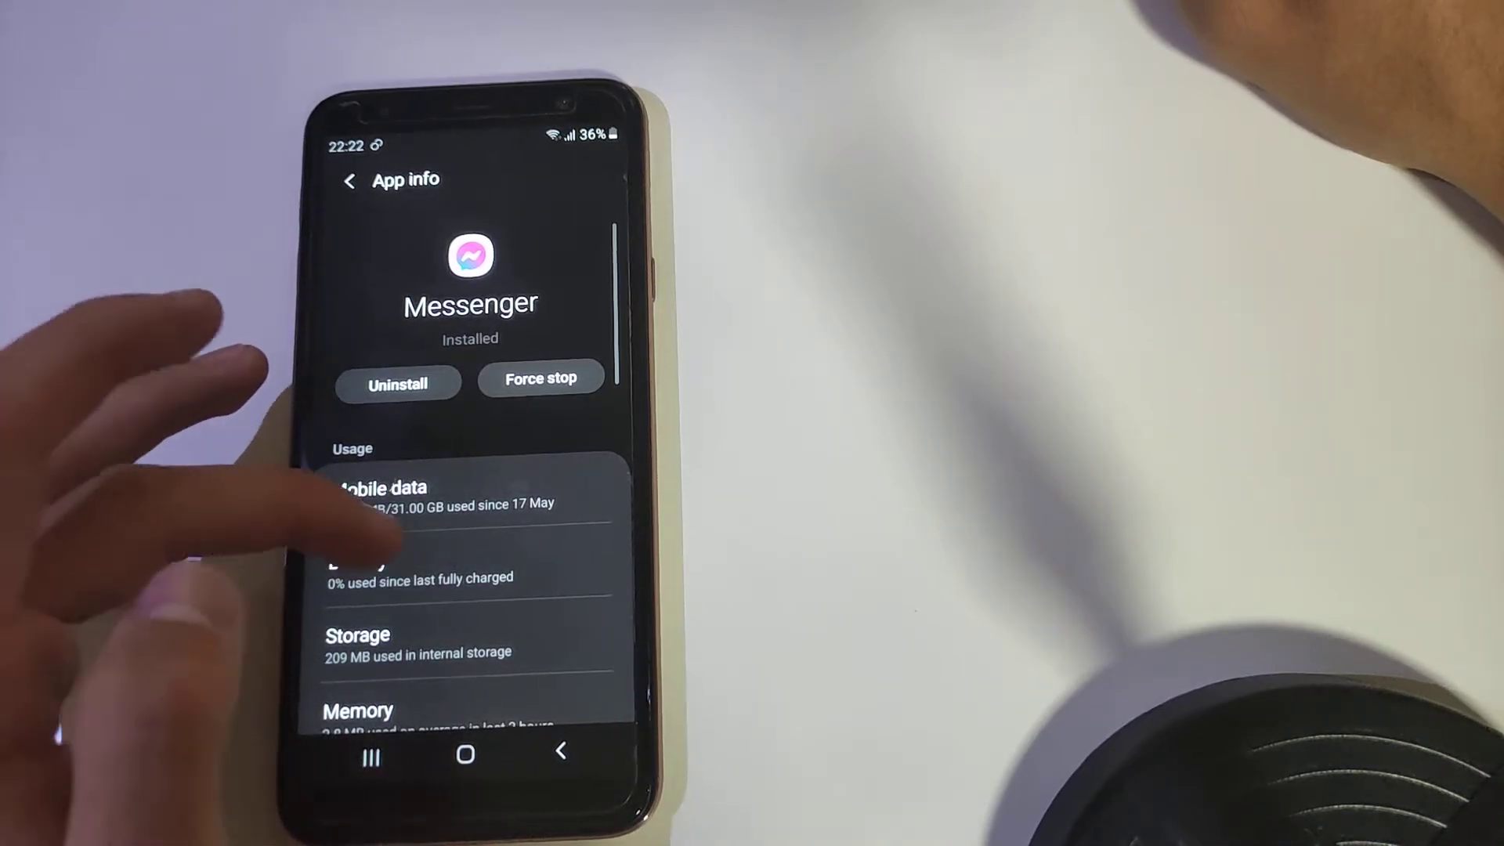
{"action": "scroll", "coordinate": [470, 529], "scroll_direction": "down", "scroll_amount": 1}
{"action": "scroll", "coordinate": [471, 529], "scroll_direction": "down", "scroll_amount": 2}
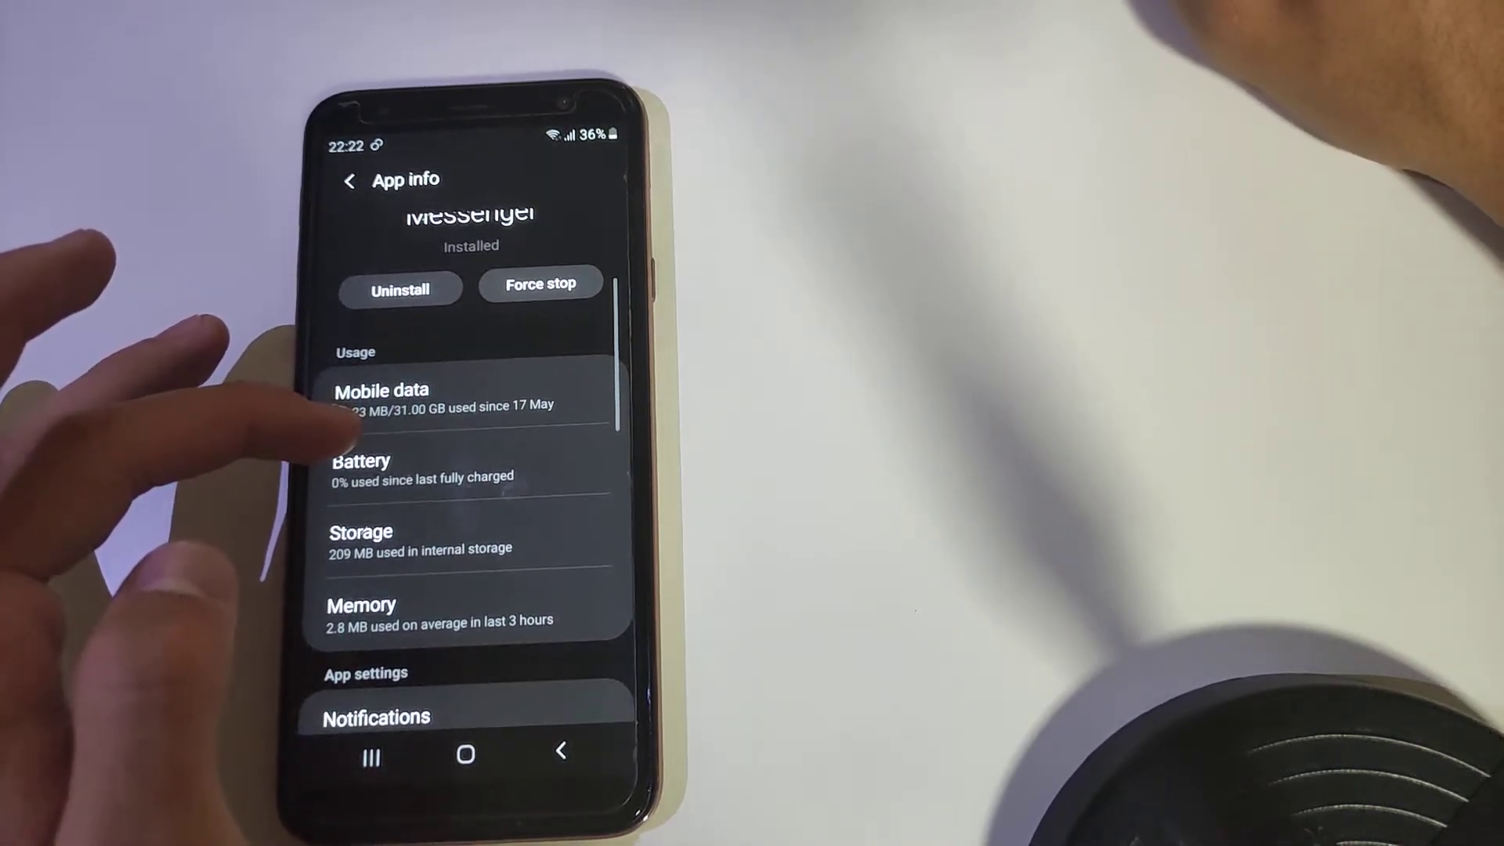
{"action": "scroll", "coordinate": [353, 423], "scroll_direction": "down", "scroll_amount": 1}
{"action": "scroll", "coordinate": [335, 524], "scroll_direction": "down", "scroll_amount": 2}
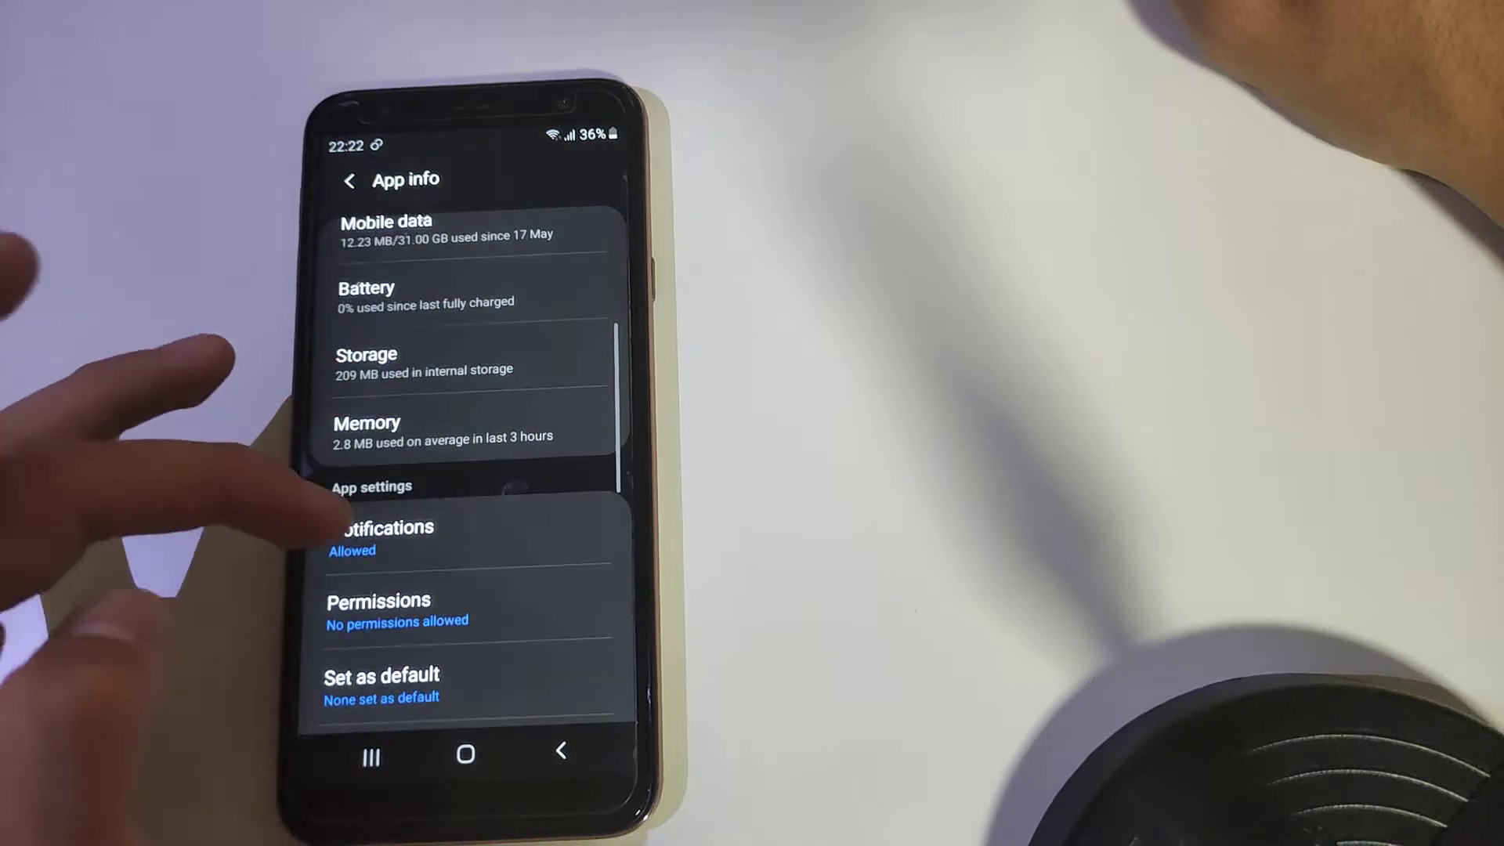
{"action": "scroll", "coordinate": [335, 523], "scroll_direction": "down", "scroll_amount": 1}
{"action": "scroll", "coordinate": [329, 471], "scroll_direction": "down", "scroll_amount": 1}
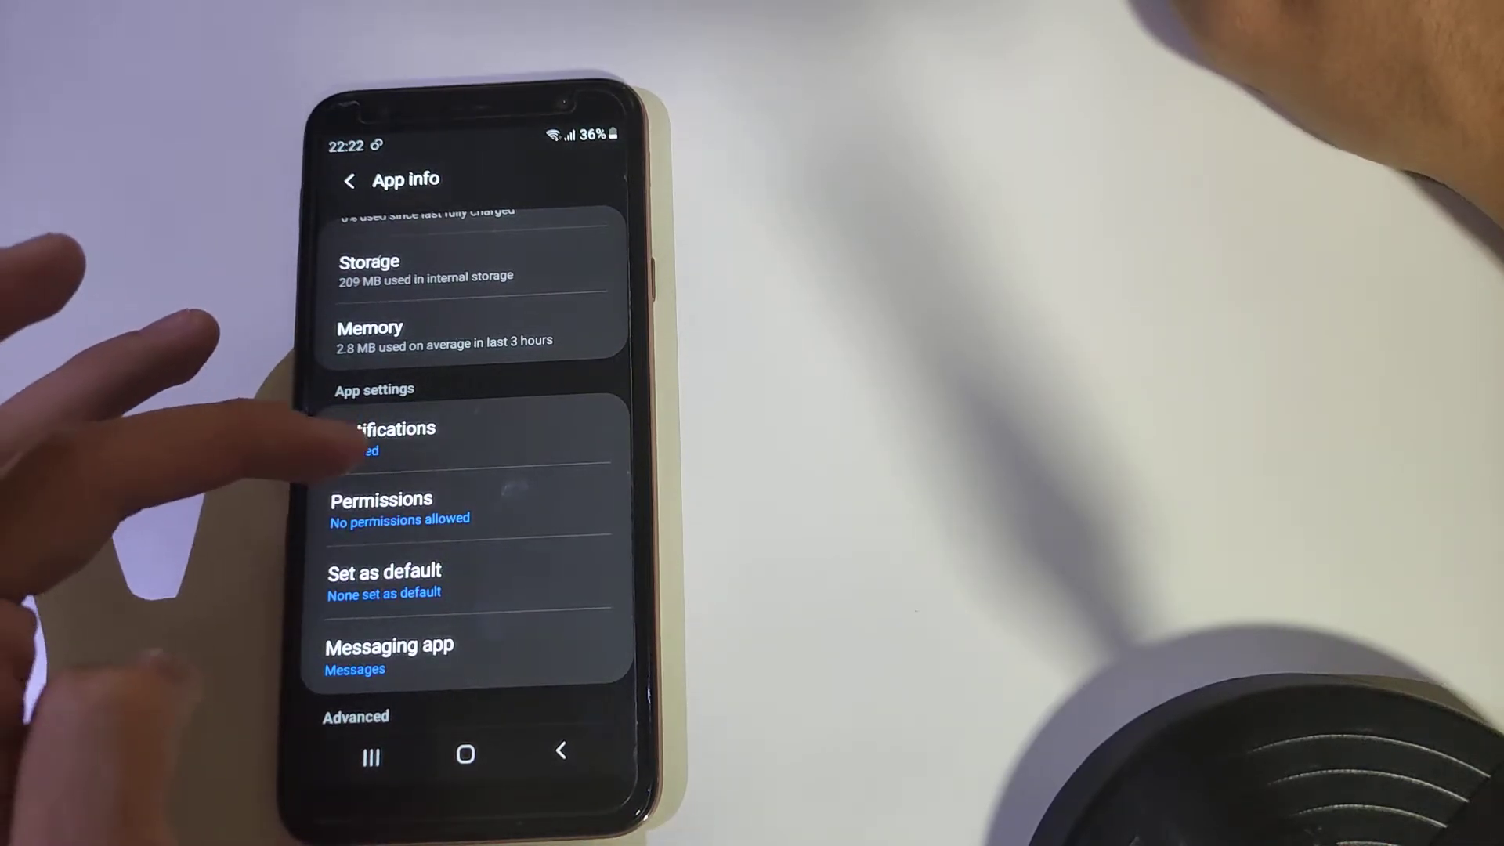
Step: Turn off Show notifications in Messenger's Notifications settings, blocking the app's notifications
{"action": "left_click", "coordinate": [389, 436]}
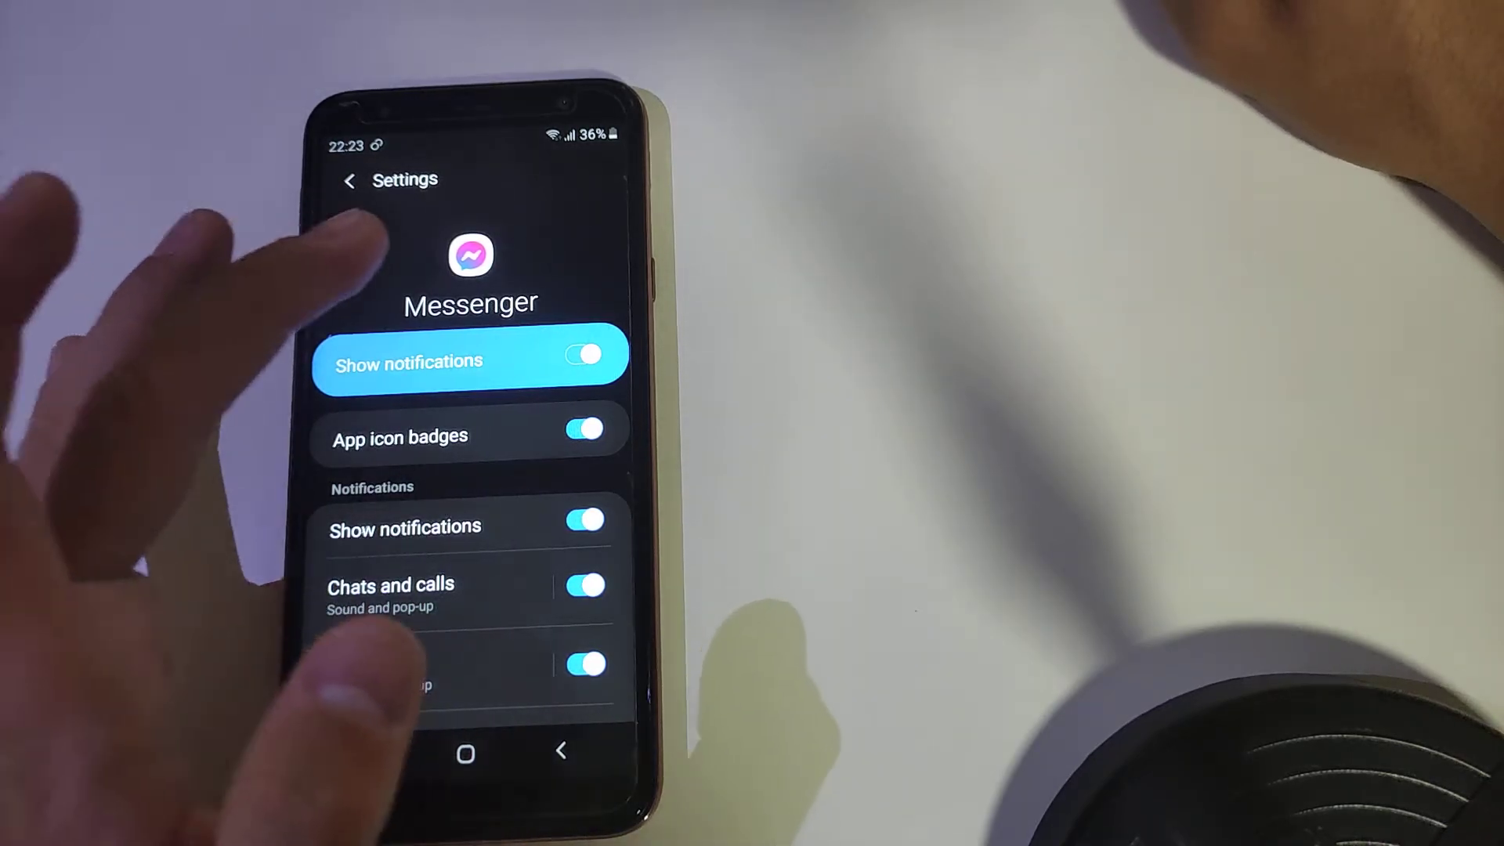
{"action": "left_click", "coordinate": [582, 354]}
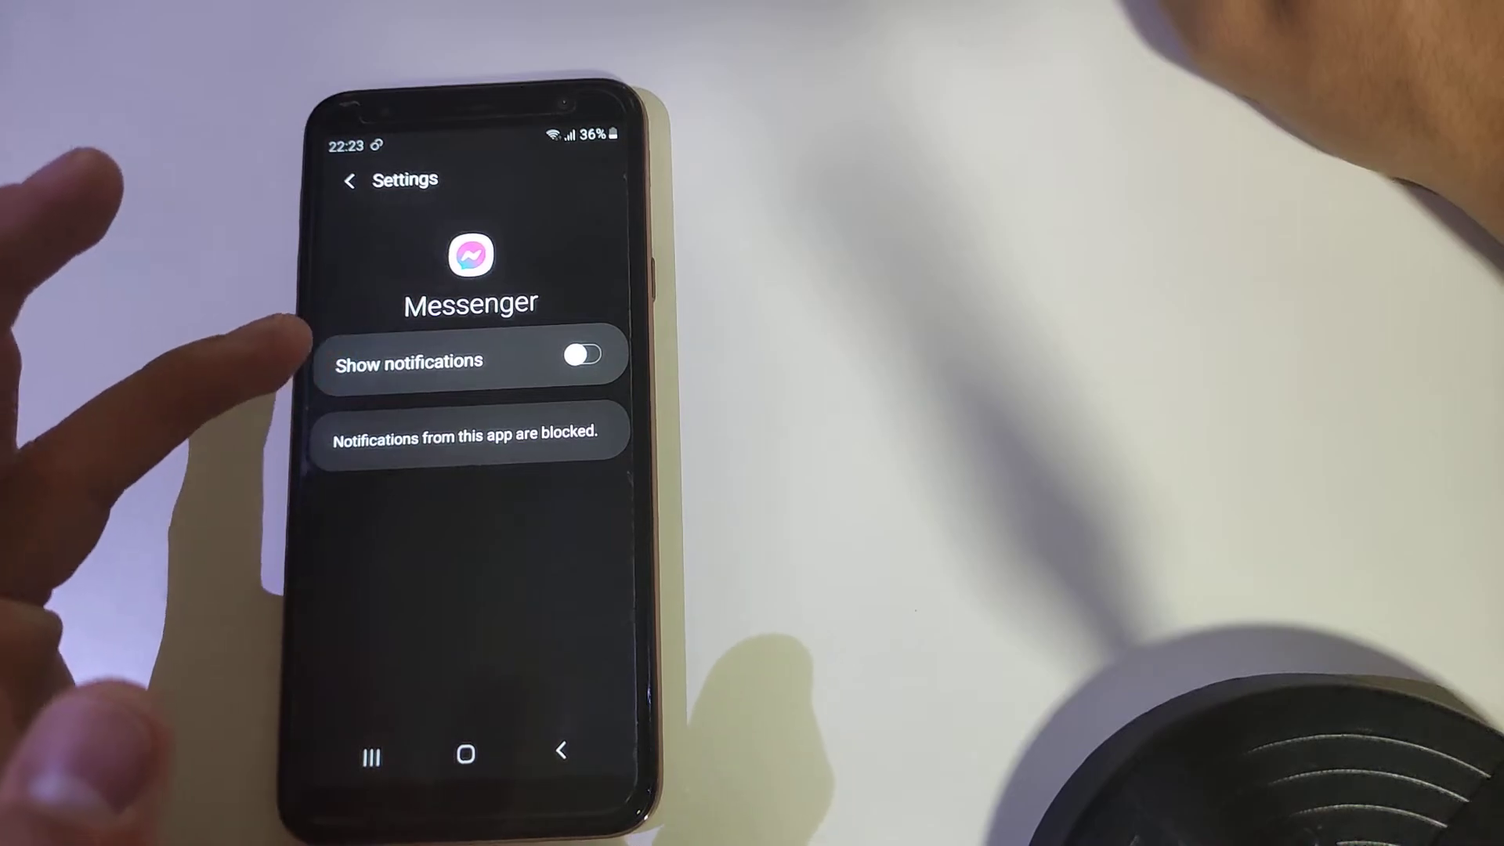